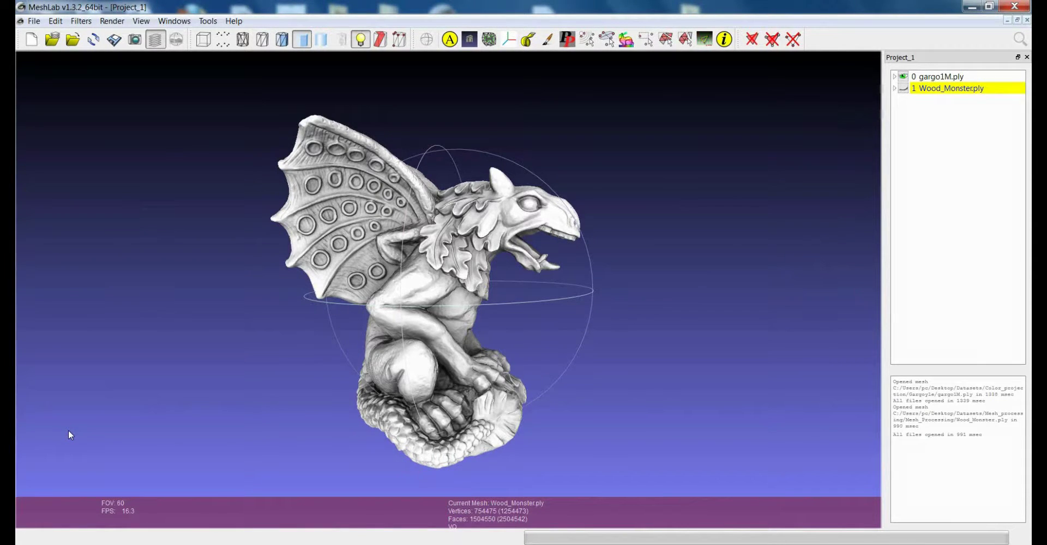
# - Select the gargo1M.ply row in the layer panel so the gargoyle becomes the current mesh
pyautogui.click(949, 78)
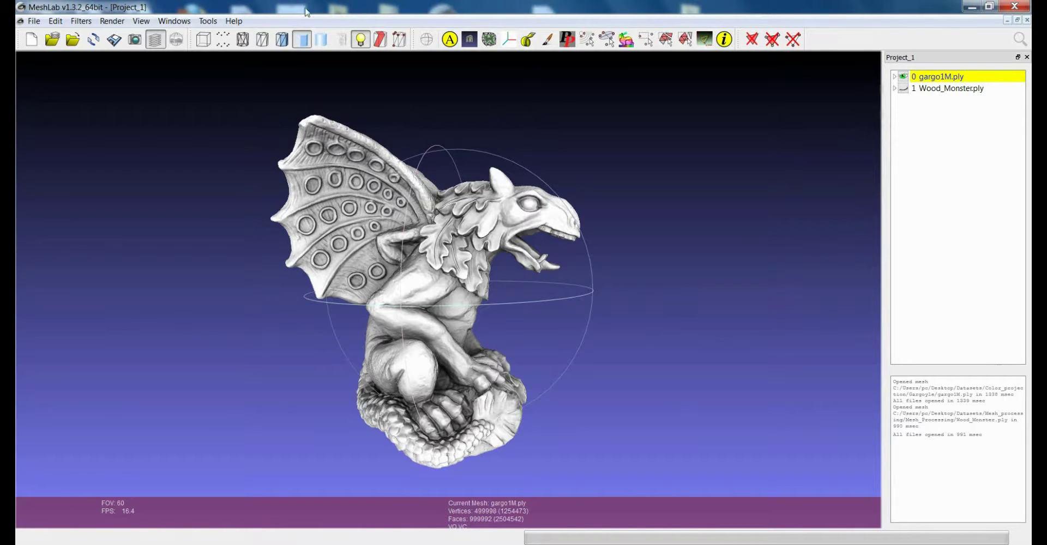
# - Run Compute Topological Measures on gargo1M.ply: one two-manifold component, 0 holes, genus 0
pyautogui.click(81, 21)
pyautogui.moveTo(141, 129)
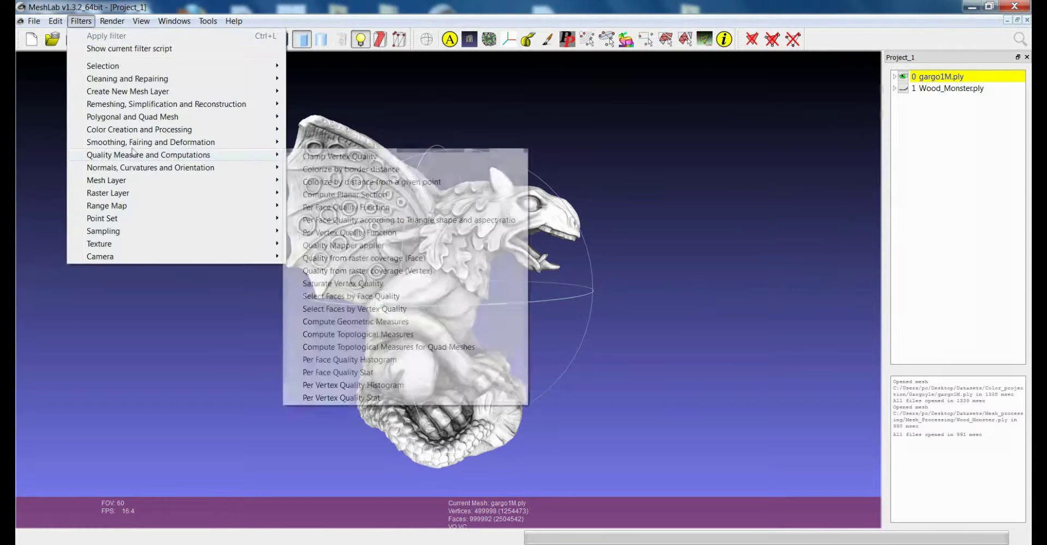
pyautogui.moveTo(141, 156)
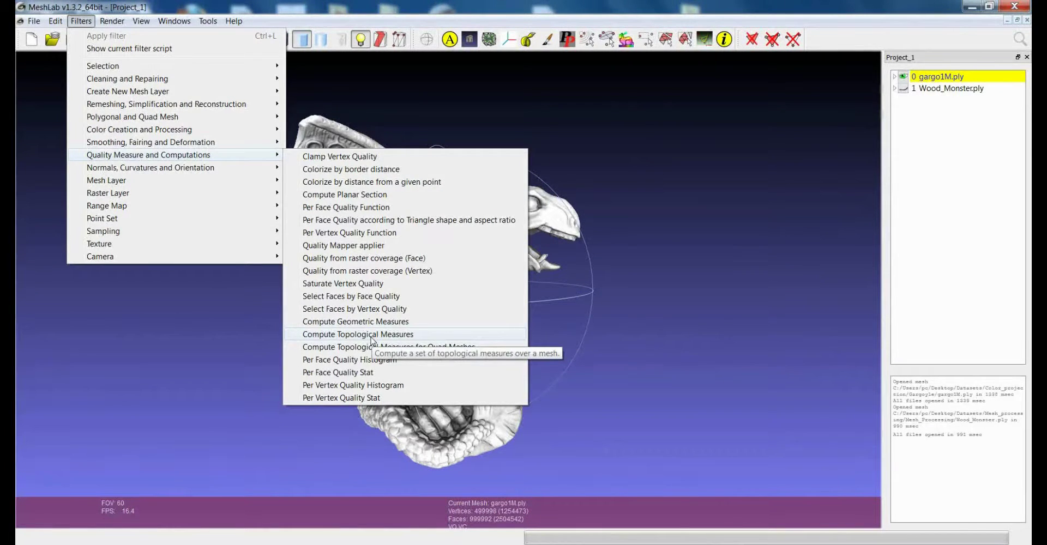
pyautogui.click(371, 335)
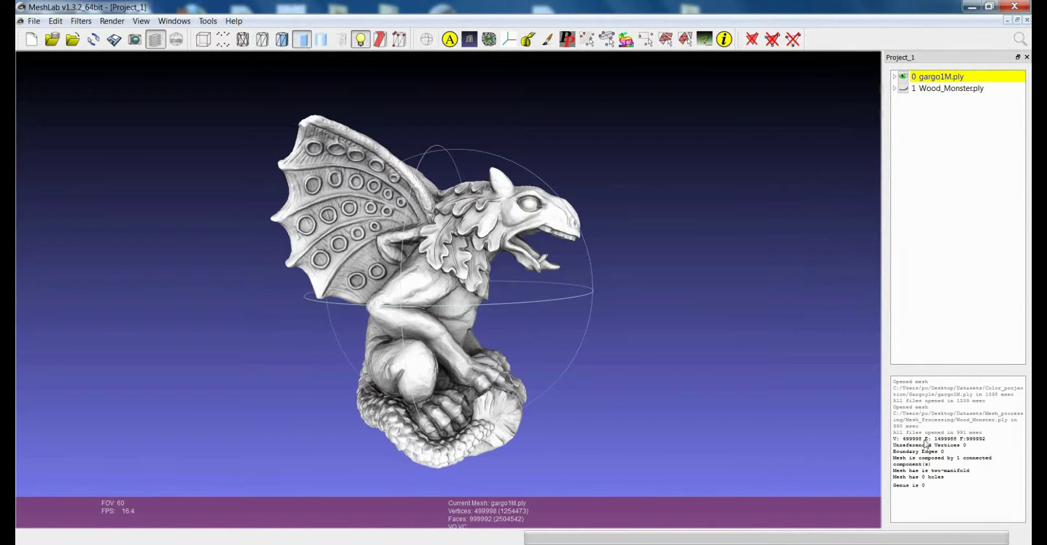
pyautogui.click(82, 21)
# - Compute gargo1M.ply's geometric measures and read the log: diagonal 198.538177, volume 270852.375, surface 47017.586719
pyautogui.moveTo(139, 155)
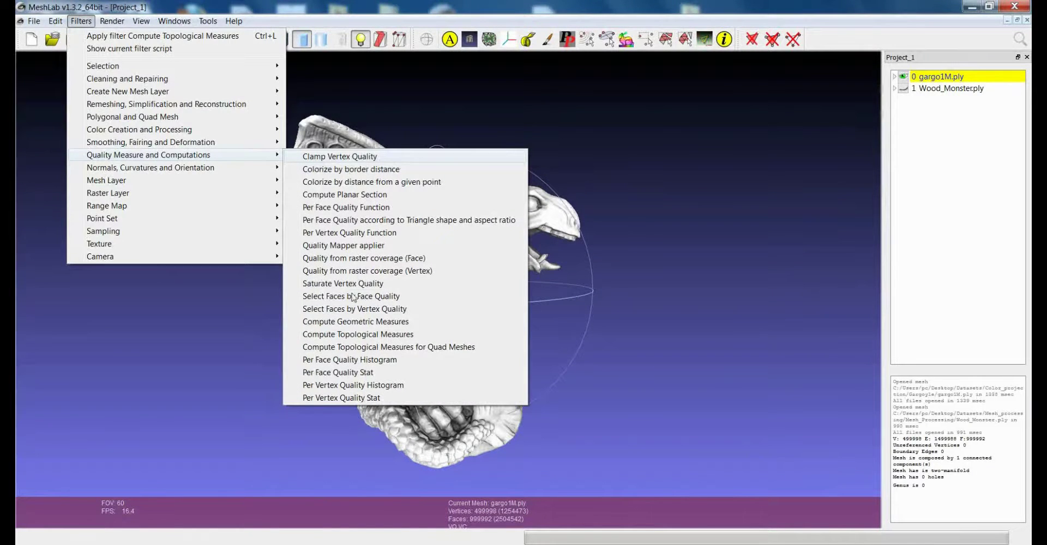
pyautogui.click(350, 321)
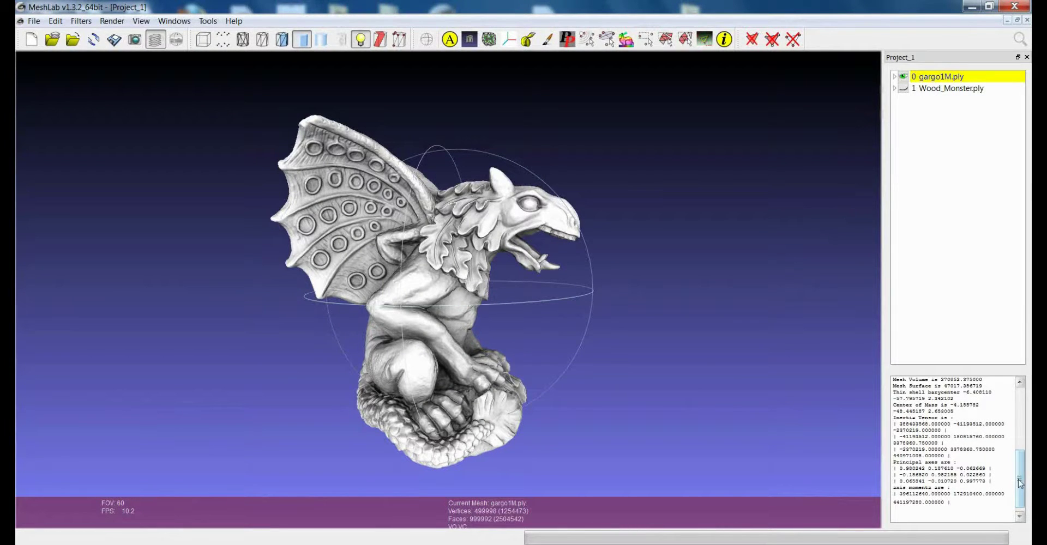
pyautogui.moveTo(1021, 483); pyautogui.dragTo(1022, 480)
pyautogui.moveTo(1022, 480); pyautogui.dragTo(1022, 466)
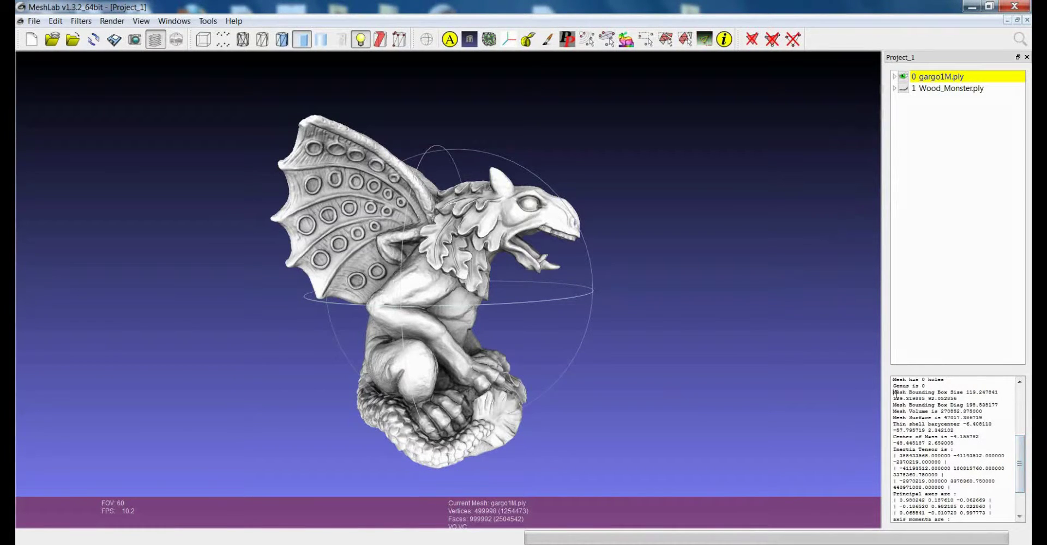
pyautogui.moveTo(893, 392); pyautogui.dragTo(912, 405)
pyautogui.click(913, 404)
pyautogui.moveTo(1019, 465); pyautogui.dragTo(1002, 487)
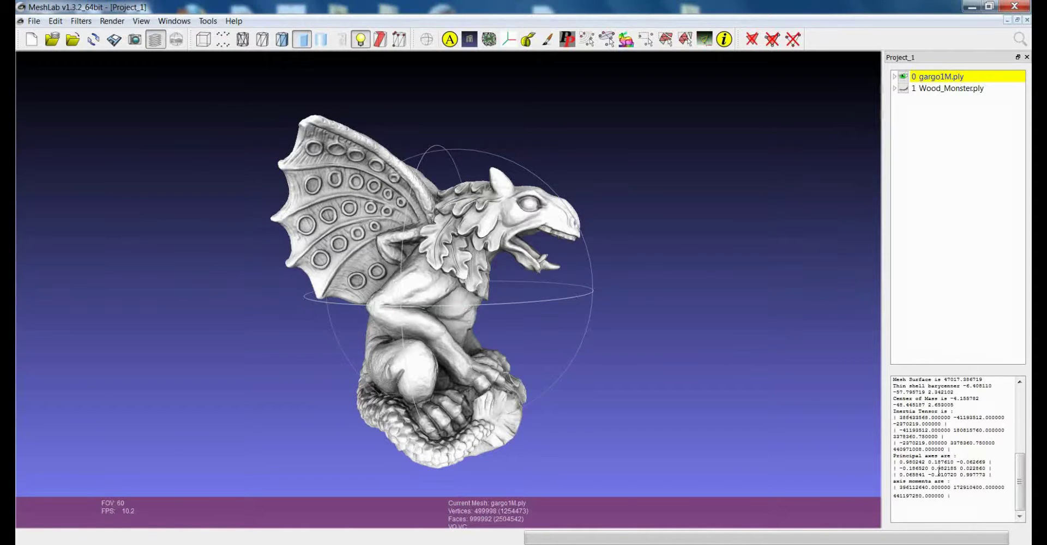
pyautogui.scroll(1, 1021, 481)
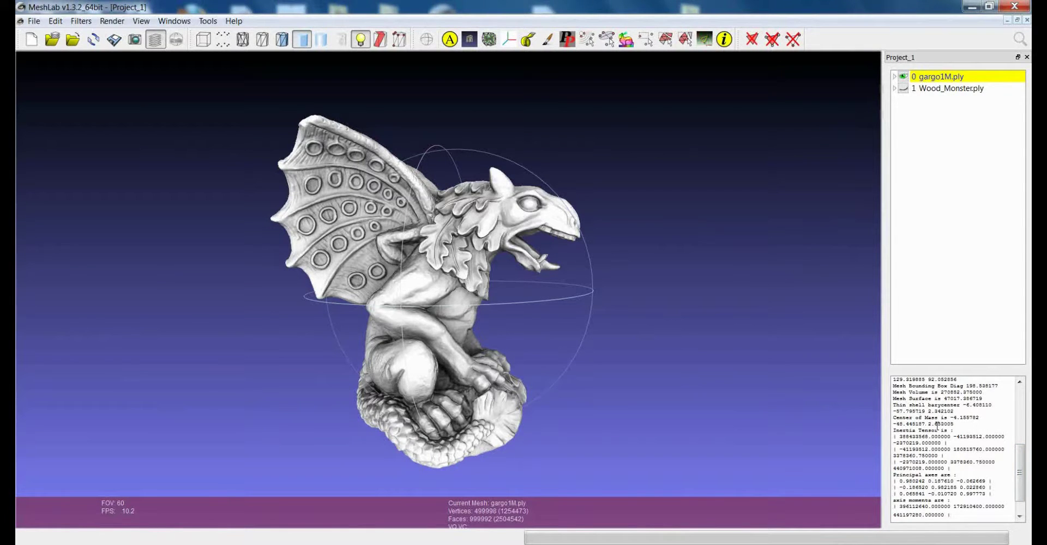
pyautogui.click(88, 23)
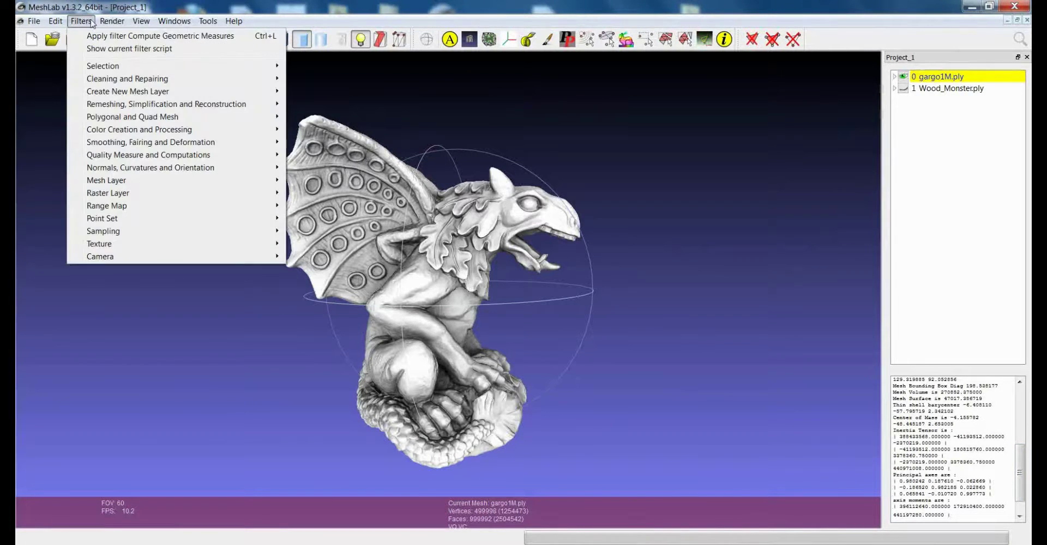
# - Enable Render > Show Axis and orbit the gargoyle to a frontal, level view
pyautogui.moveTo(113, 22)
pyautogui.click(149, 259)
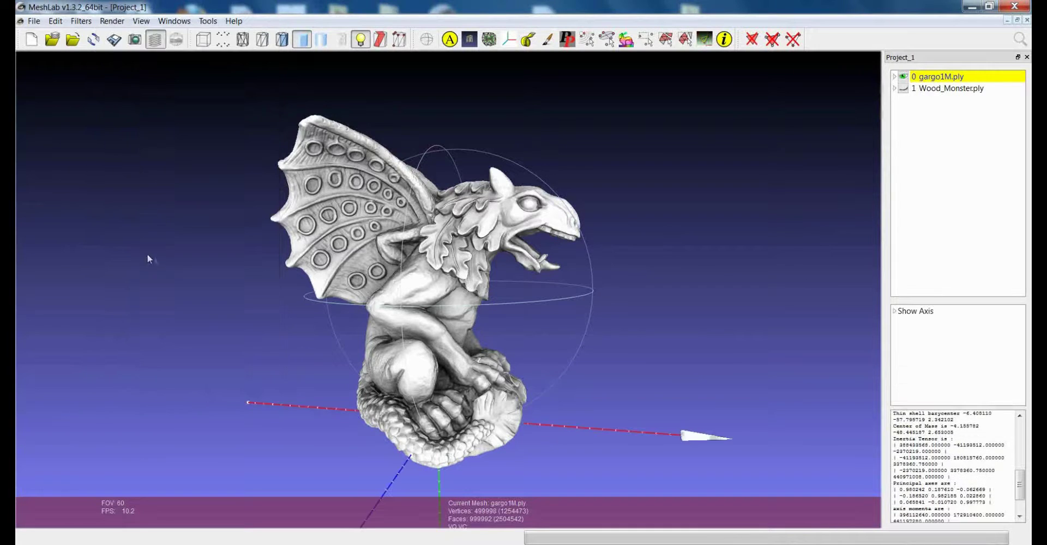
pyautogui.moveTo(468, 362); pyautogui.dragTo(396, 363)
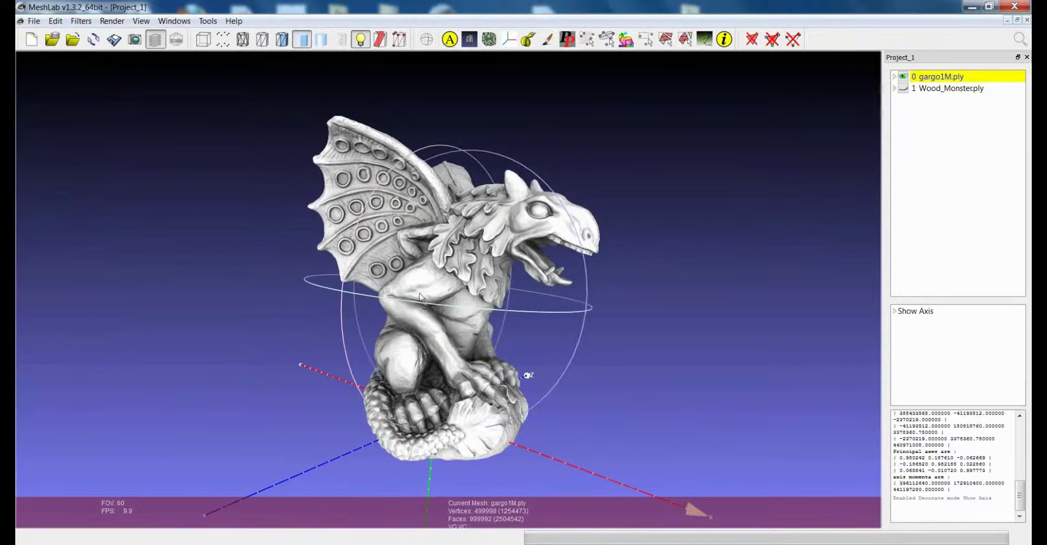
pyautogui.moveTo(420, 297); pyautogui.dragTo(587, 325)
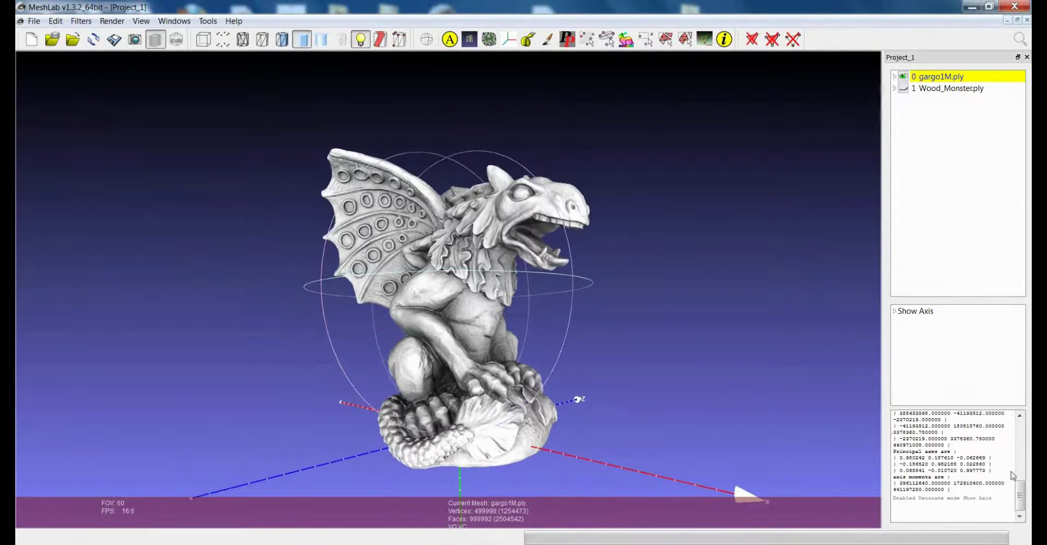
pyautogui.moveTo(1020, 497)
pyautogui.mouseDown()
pyautogui.moveTo(1024, 484)
pyautogui.moveTo(1023, 500)
pyautogui.mouseUp()
# - Rotate the gargoyle to inspect several sides, then hide the gargo1M.ply layer
pyautogui.moveTo(494, 349); pyautogui.dragTo(575, 345)
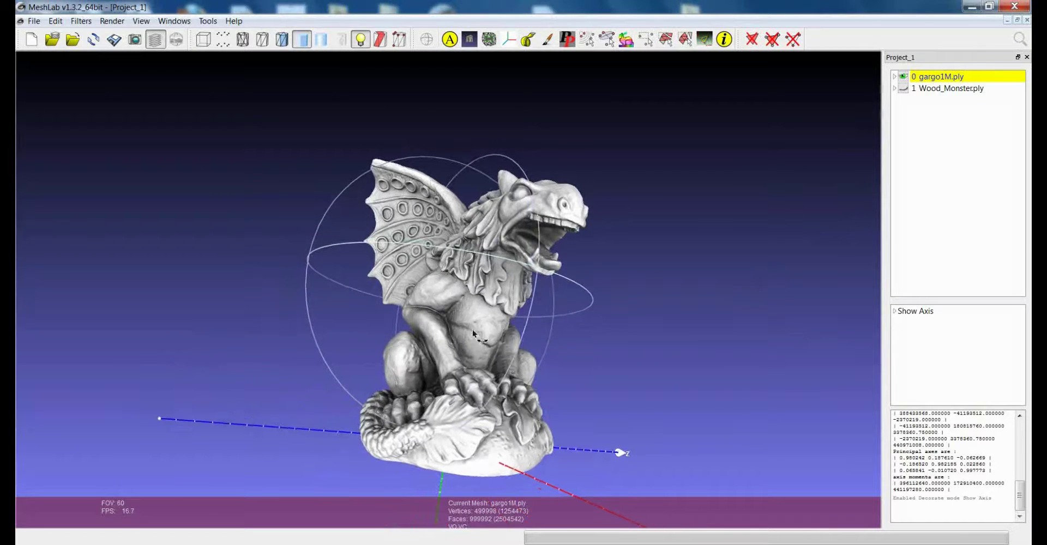
pyautogui.moveTo(473, 333); pyautogui.dragTo(462, 342)
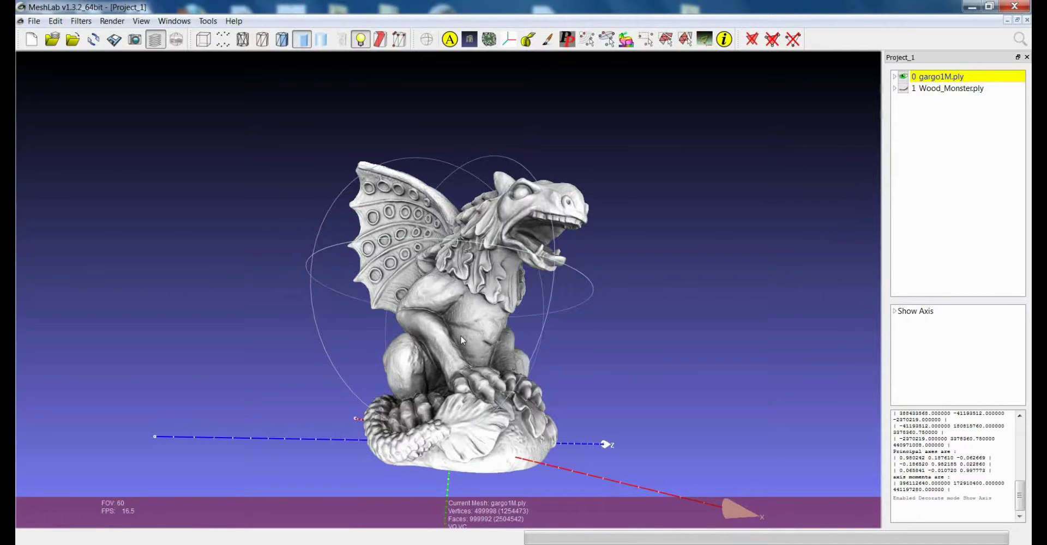
pyautogui.moveTo(445, 326)
pyautogui.mouseDown()
pyautogui.moveTo(399, 293)
pyautogui.moveTo(402, 319)
pyautogui.moveTo(434, 318)
pyautogui.mouseUp()
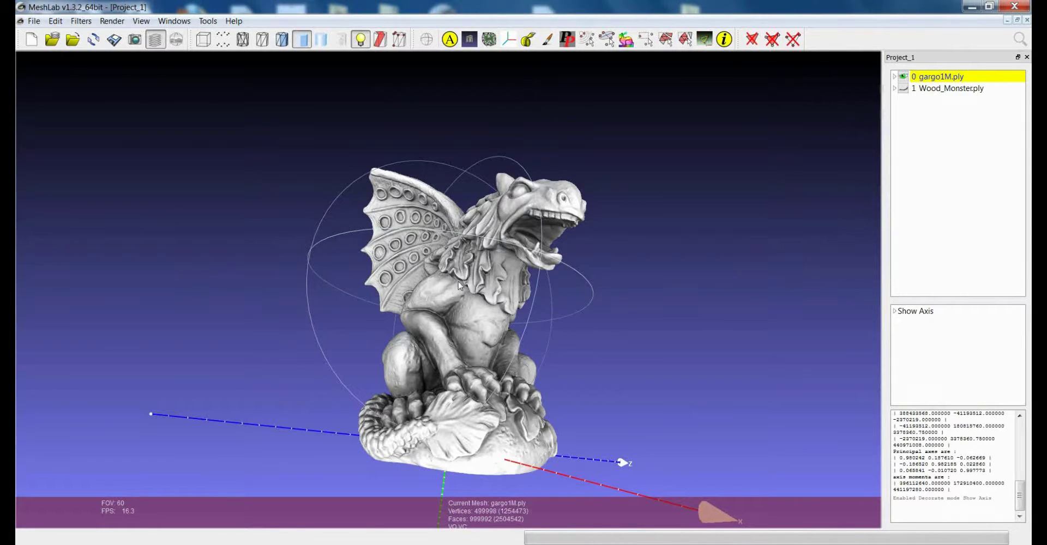
pyautogui.moveTo(461, 279); pyautogui.dragTo(483, 312)
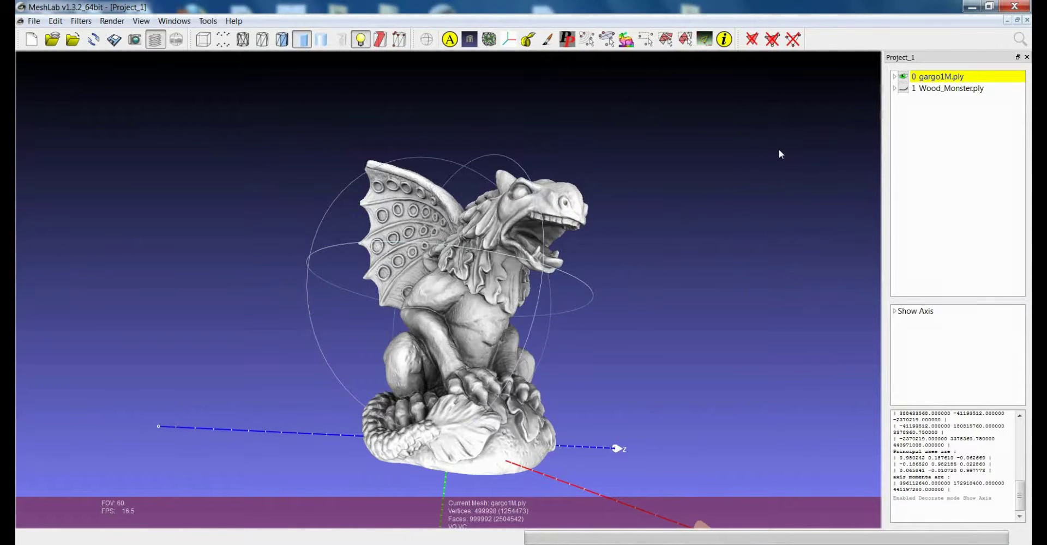
pyautogui.click(903, 76)
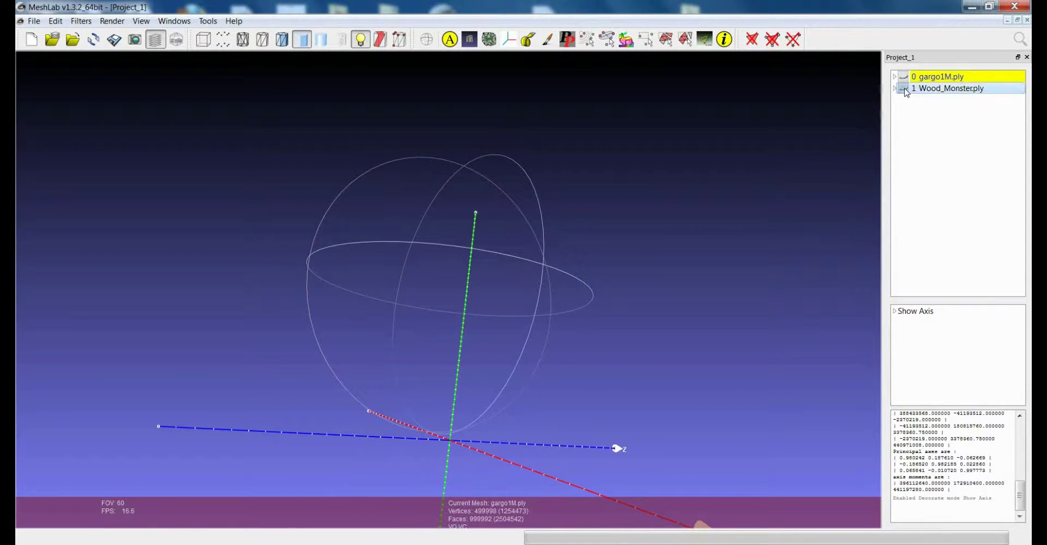
# - Show Wood_Monster.ply as the current mesh and orbit it to full and horizontal side views
pyautogui.click(904, 88)
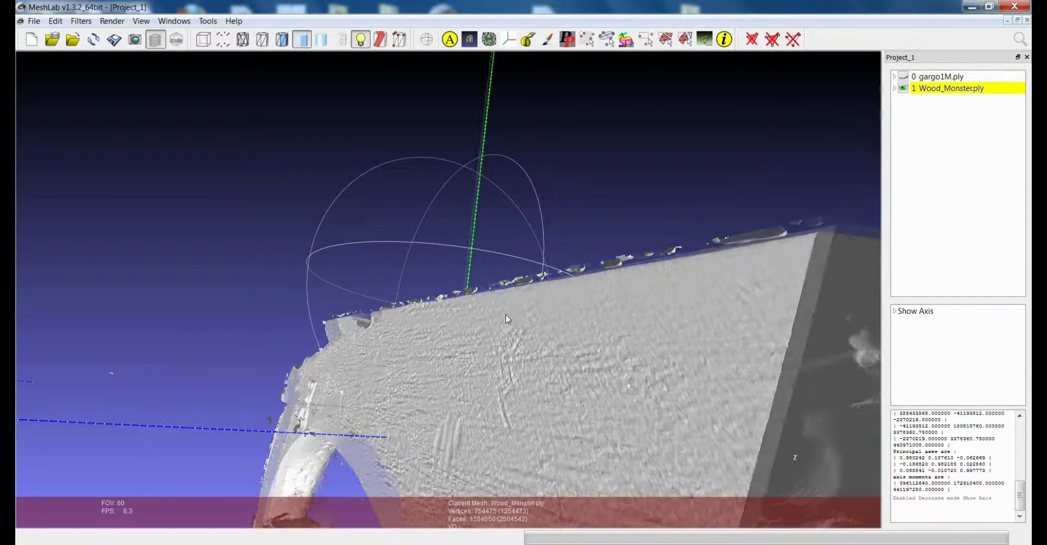
pyautogui.scroll(-5, 506, 319)
pyautogui.moveTo(506, 319); pyautogui.dragTo(377, 223)
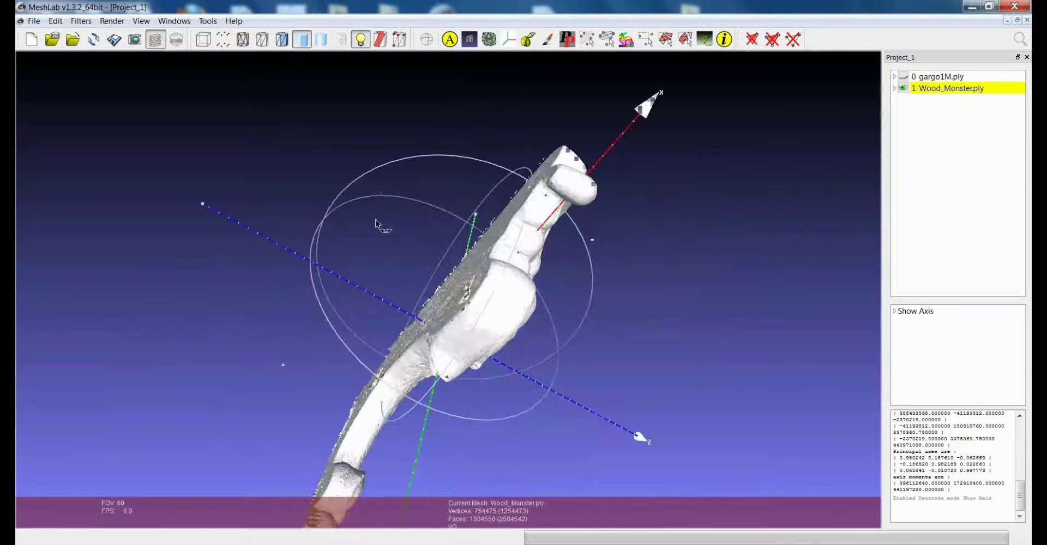
pyautogui.moveTo(407, 266); pyautogui.dragTo(648, 355)
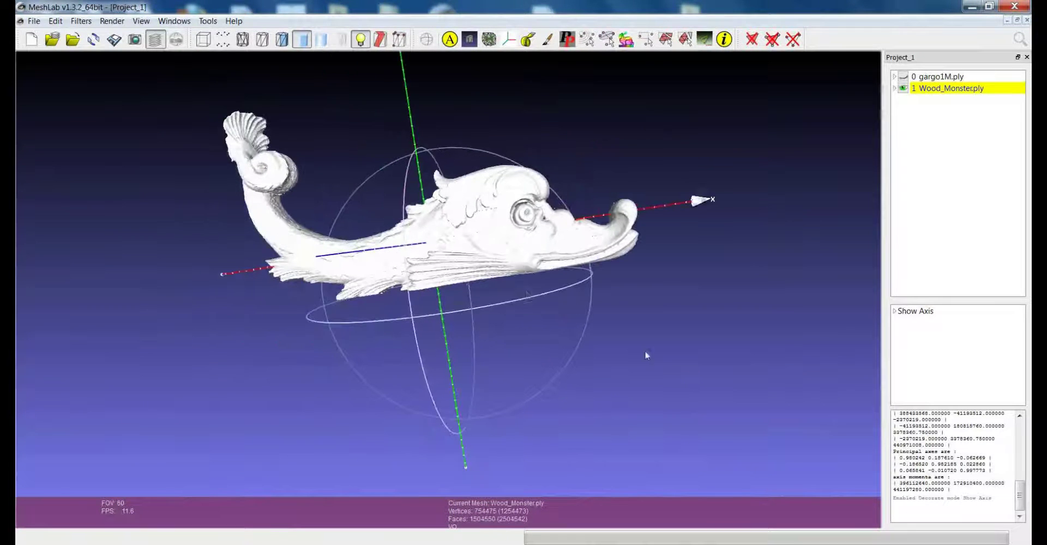
pyautogui.moveTo(449, 286); pyautogui.dragTo(324, 257)
pyautogui.scroll(3, 324, 257)
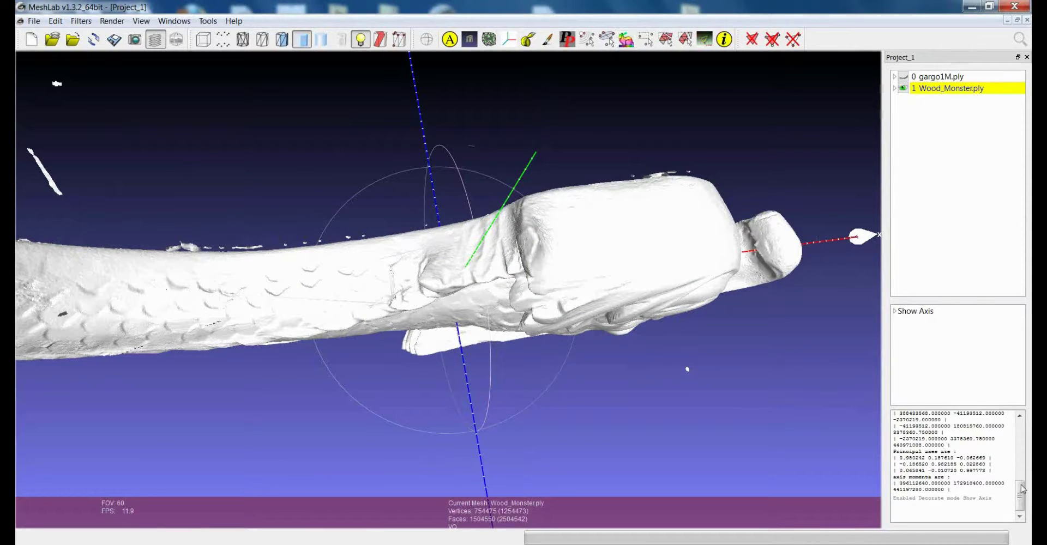
pyautogui.click(79, 22)
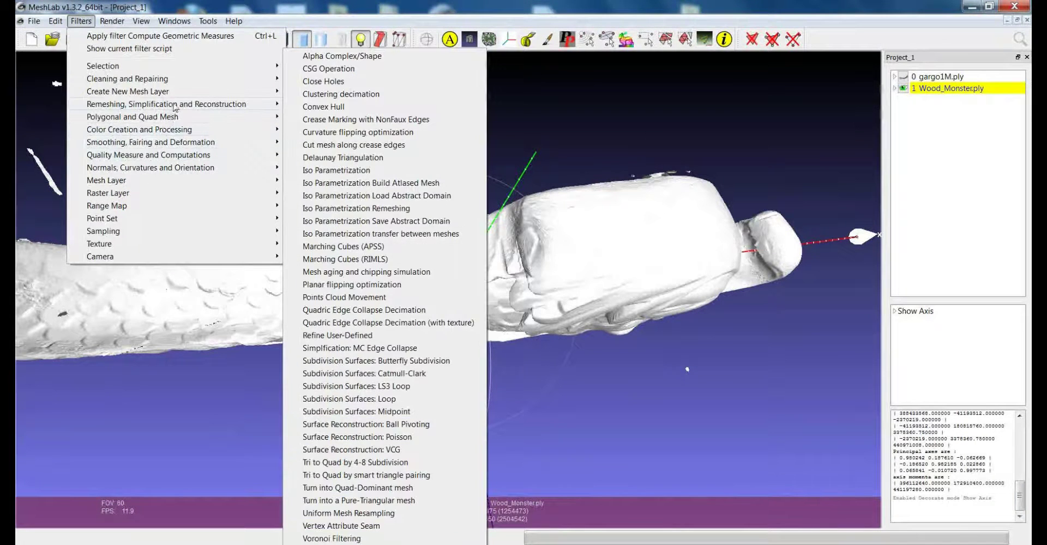
# - Run Compute Topological Measures on Wood_Monster: 120 components, 6318 boundary edges, non two-manifold
pyautogui.moveTo(175, 157)
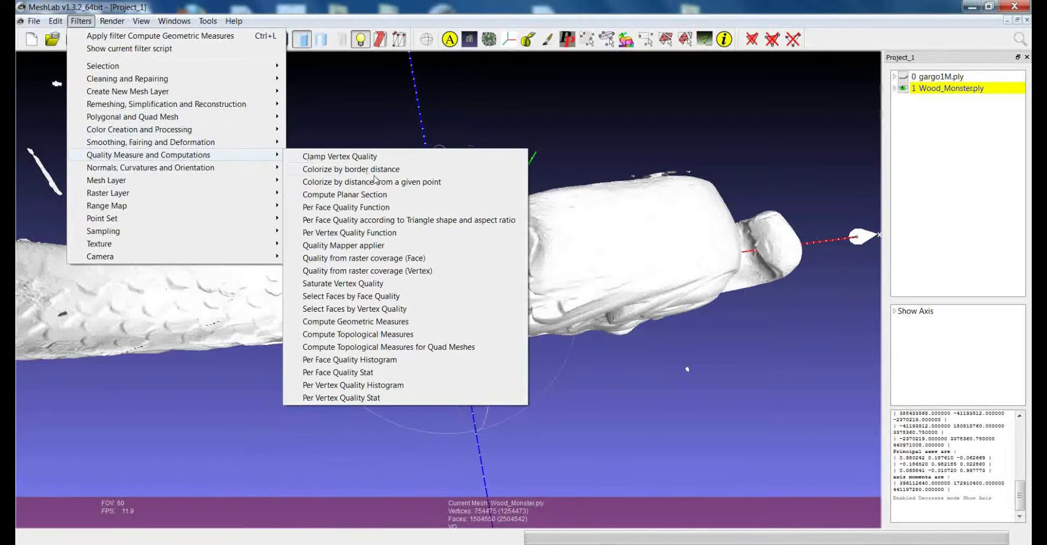
pyautogui.click(389, 335)
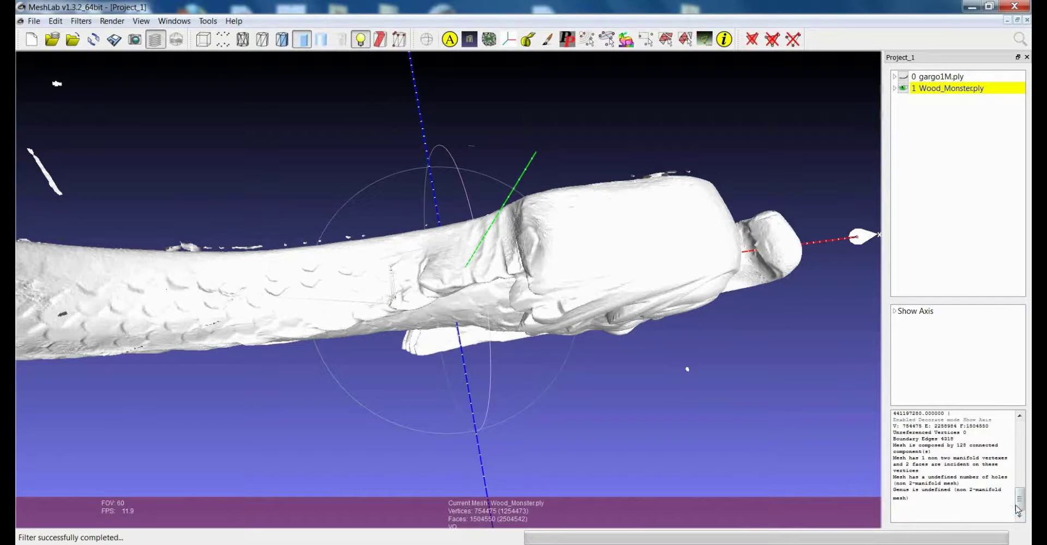
pyautogui.scroll(-4, 1020, 507)
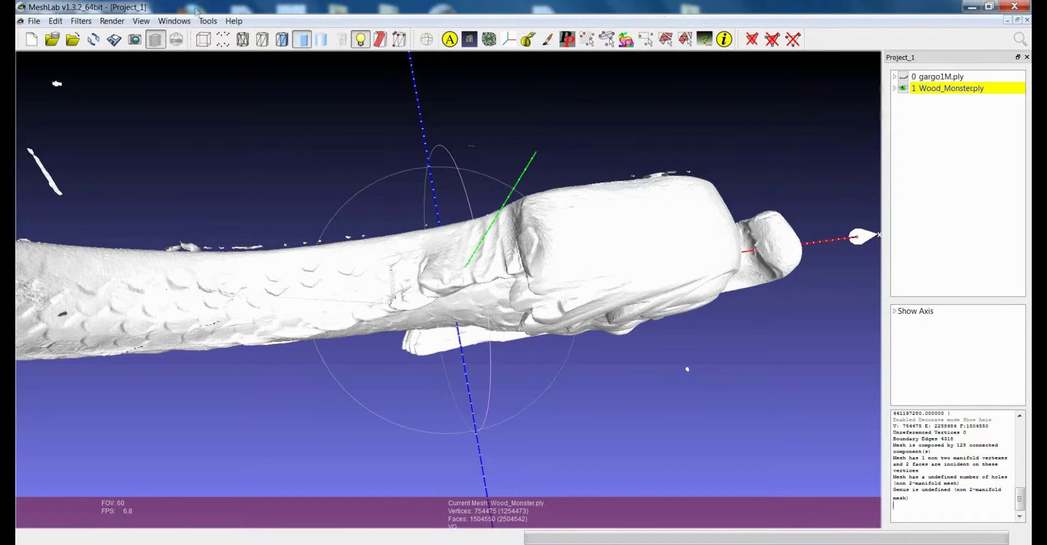
# - Apply Select non Manifold Vertices to Wood_Monster to select its non-manifold vertex
pyautogui.click(81, 20)
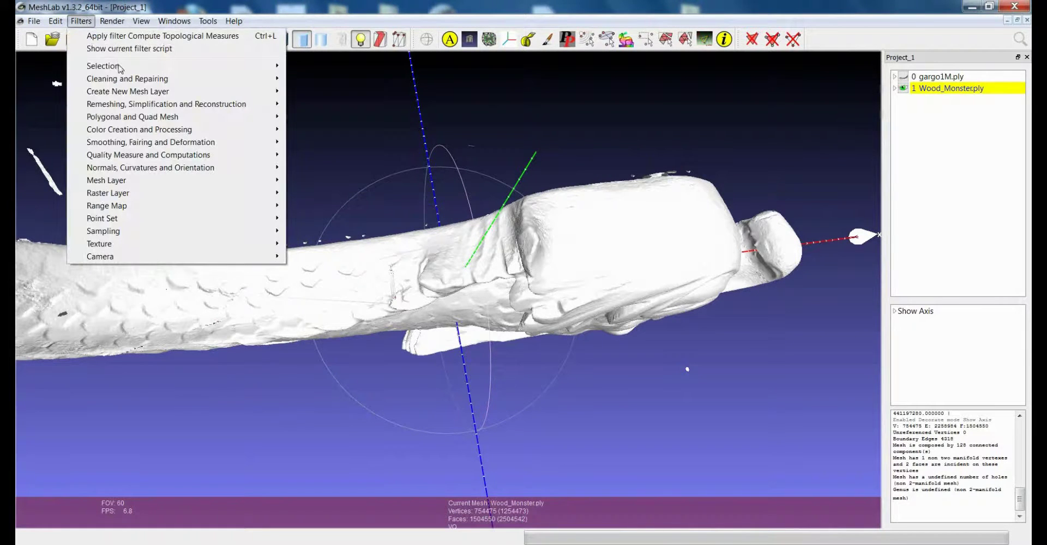
pyautogui.moveTo(118, 67)
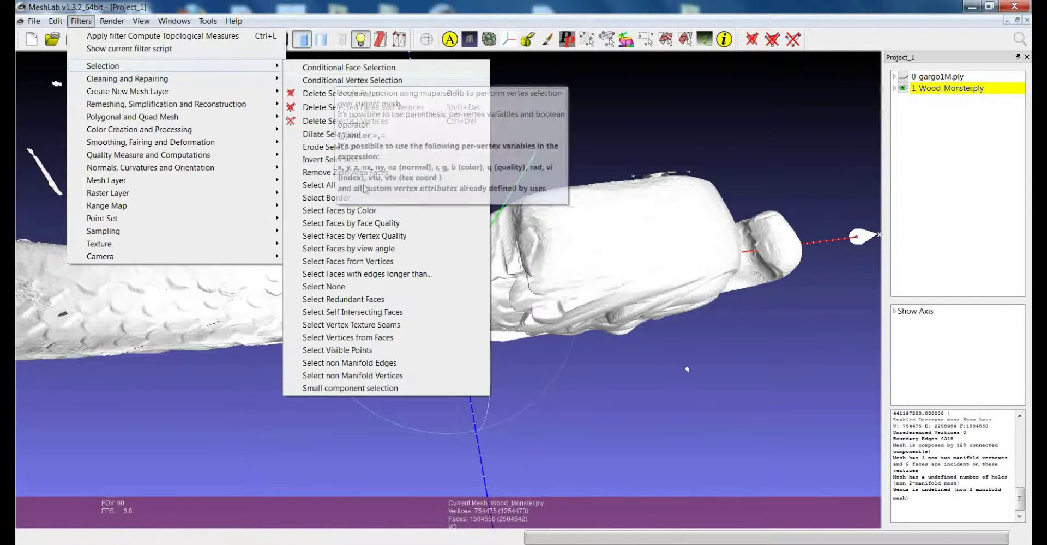
pyautogui.click(380, 377)
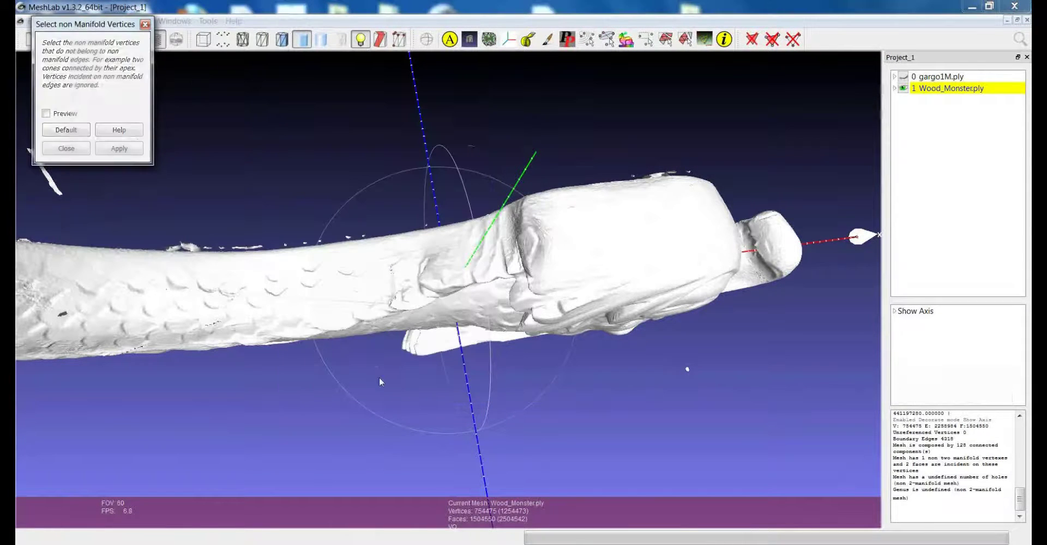
pyautogui.click(133, 152)
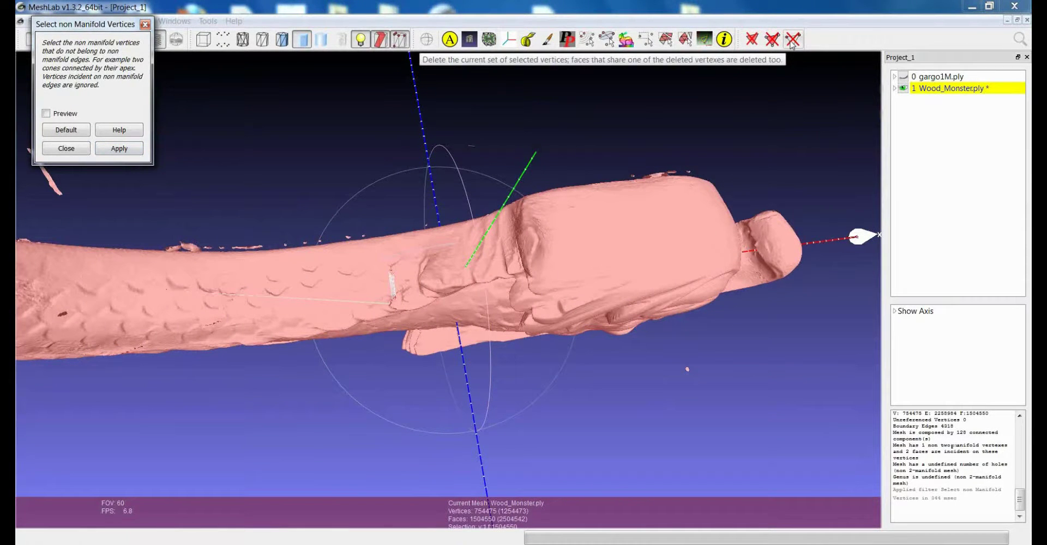
pyautogui.click(58, 151)
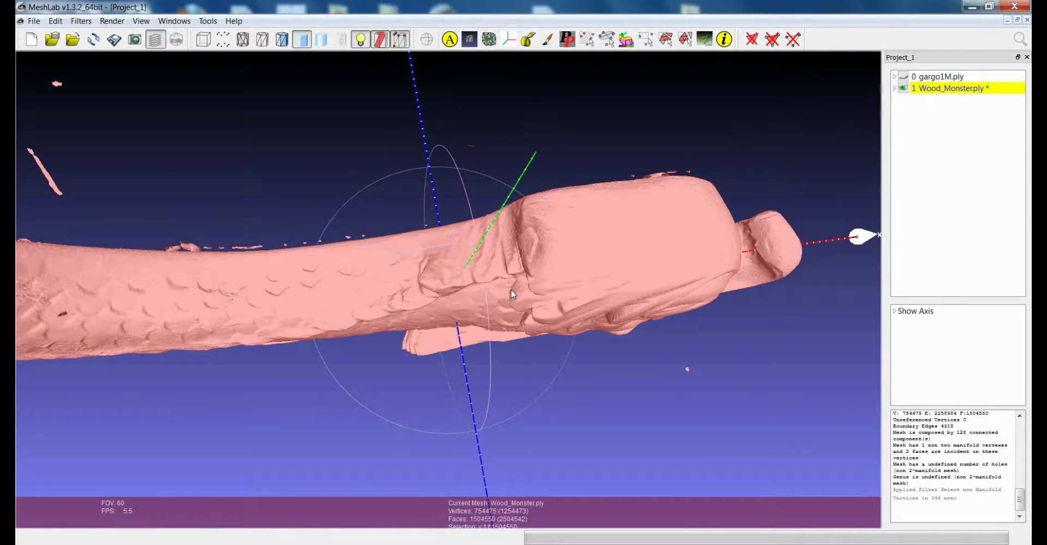
# - Delete the selected vertex, leaving 754474 vertices and 1504548 faces
pyautogui.moveTo(463, 241); pyautogui.dragTo(657, 272)
pyautogui.hotkey('ctrl', 'Delete')
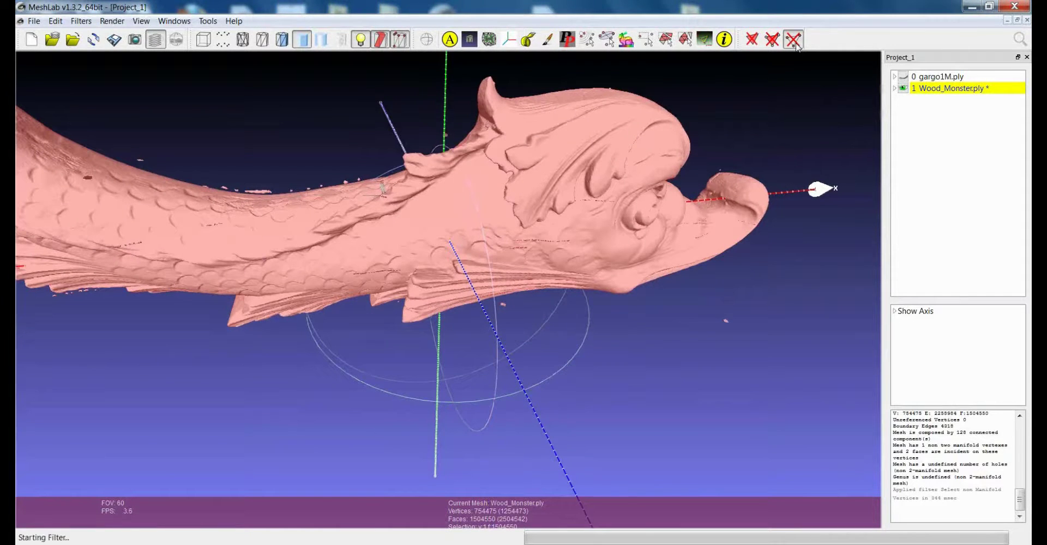
pyautogui.moveTo(475, 240); pyautogui.dragTo(463, 243)
pyautogui.click(80, 21)
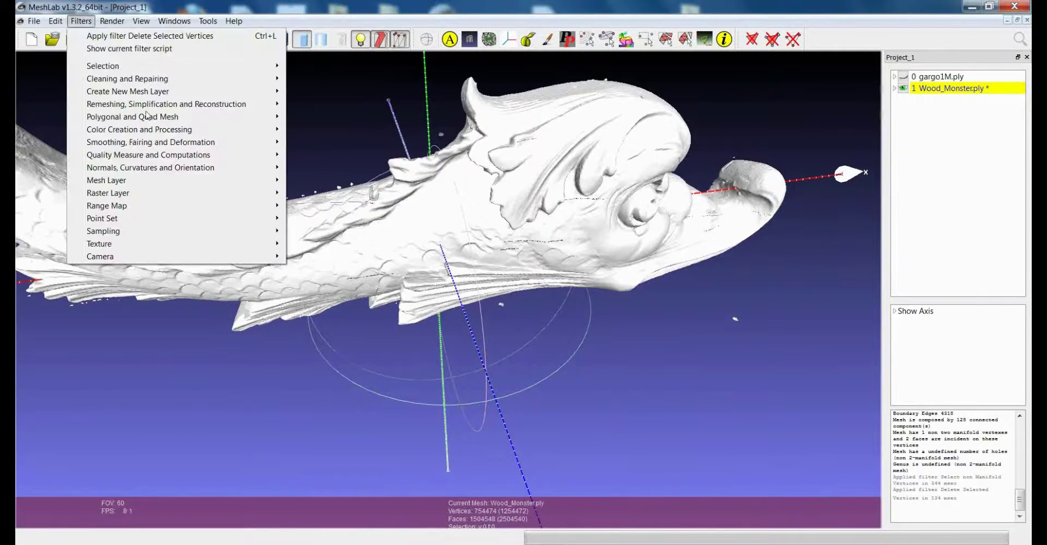
# - Recompute topological measures: Wood_Monster is now two-manifold with 174 holes and genus 20
pyautogui.moveTo(273, 168)
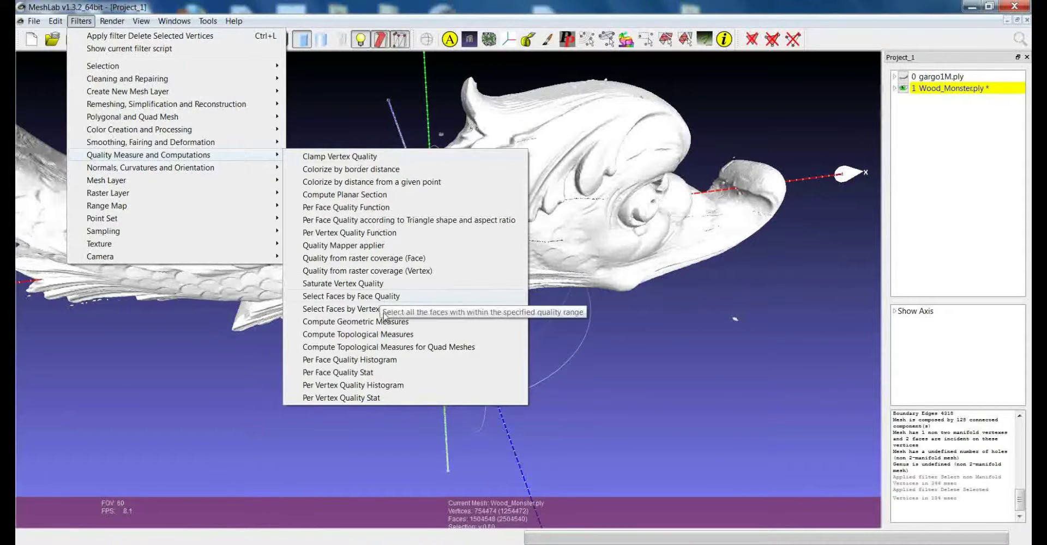
pyautogui.click(390, 337)
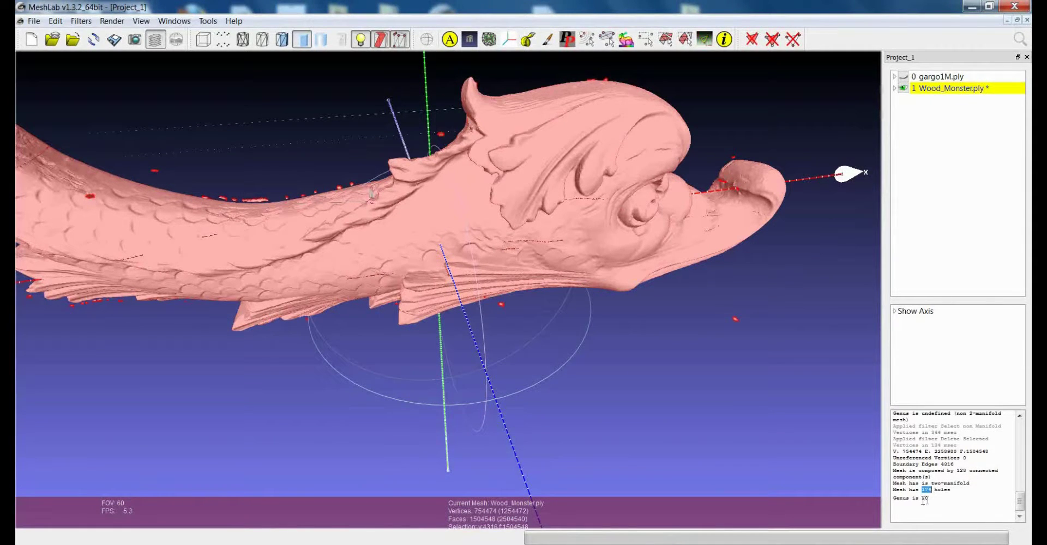
pyautogui.moveTo(919, 499); pyautogui.dragTo(929, 501)
pyautogui.moveTo(333, 179); pyautogui.dragTo(385, 171)
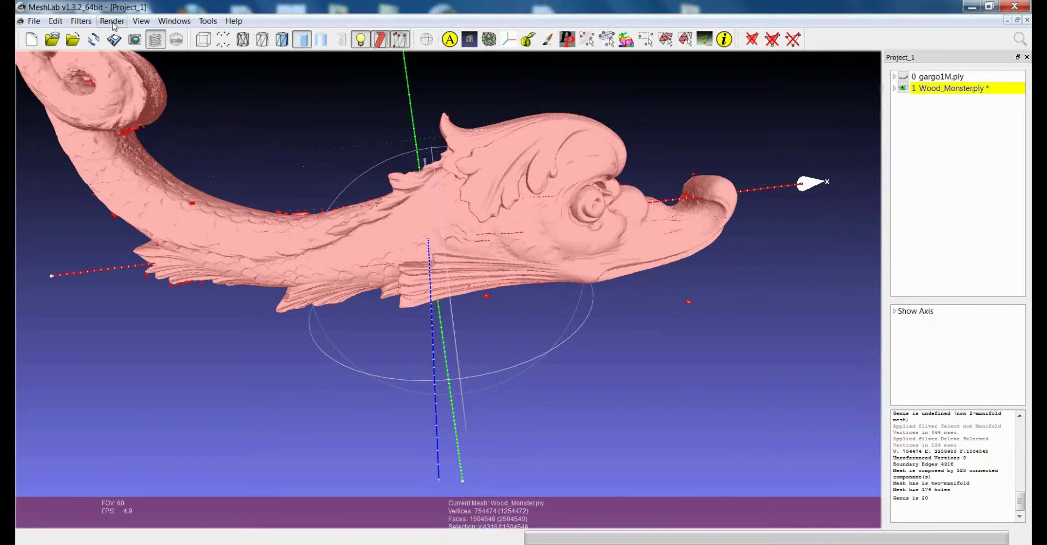
# - Compute Wood_Monster's geometric measures: diagonal 552.424683, surface 140260.015625, volume undefined
pyautogui.click(85, 21)
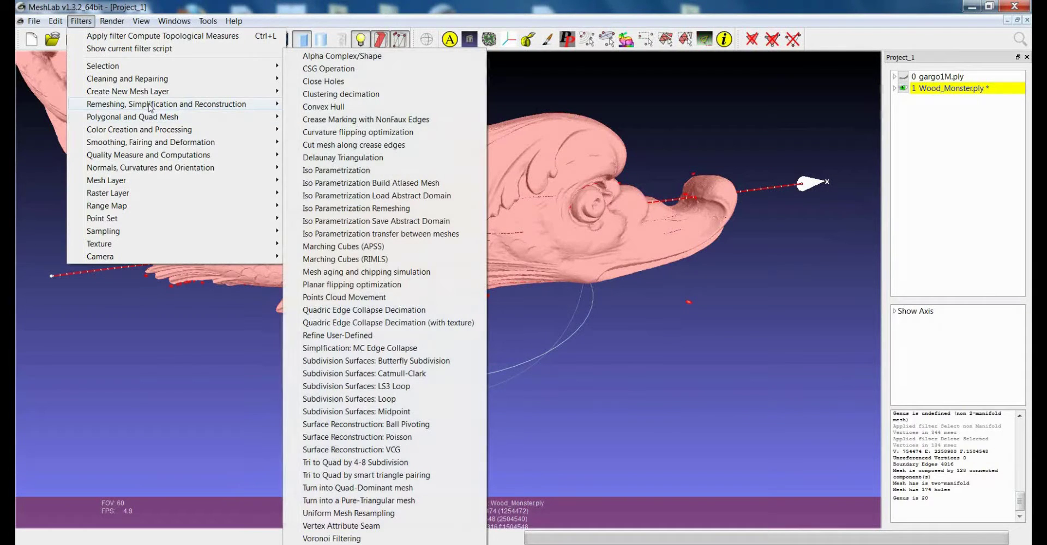
pyautogui.moveTo(154, 155)
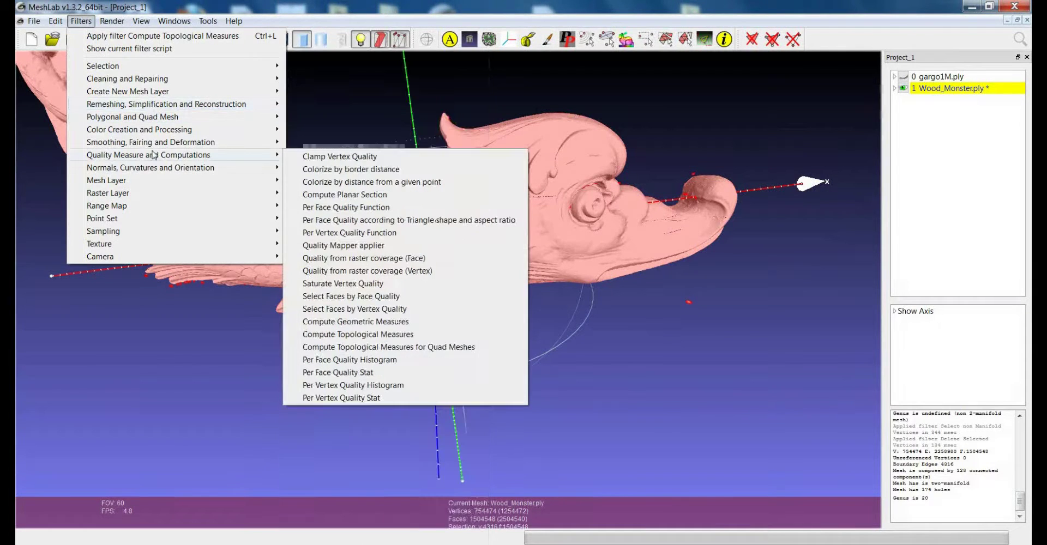
pyautogui.click(375, 323)
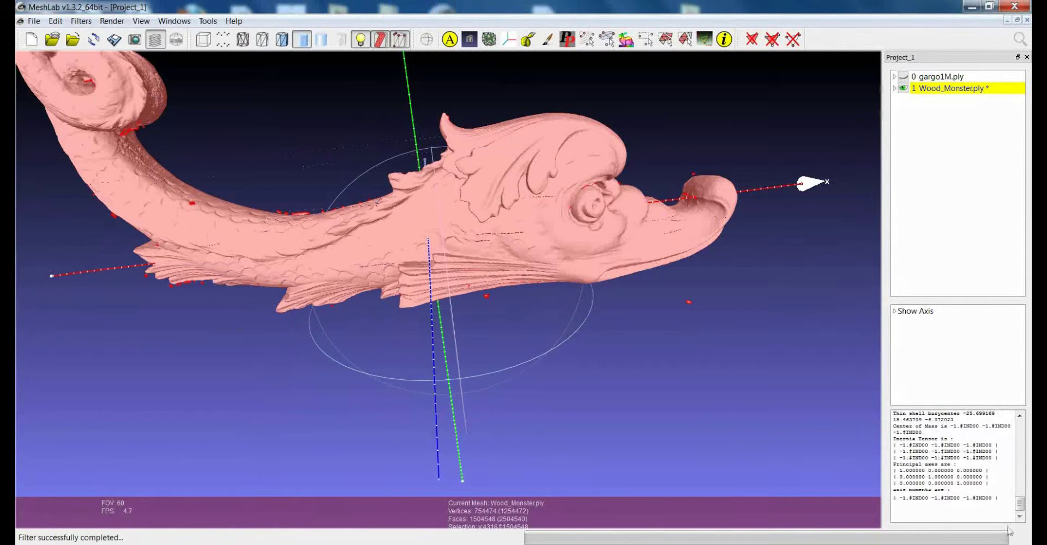
pyautogui.scroll(3, 1024, 506)
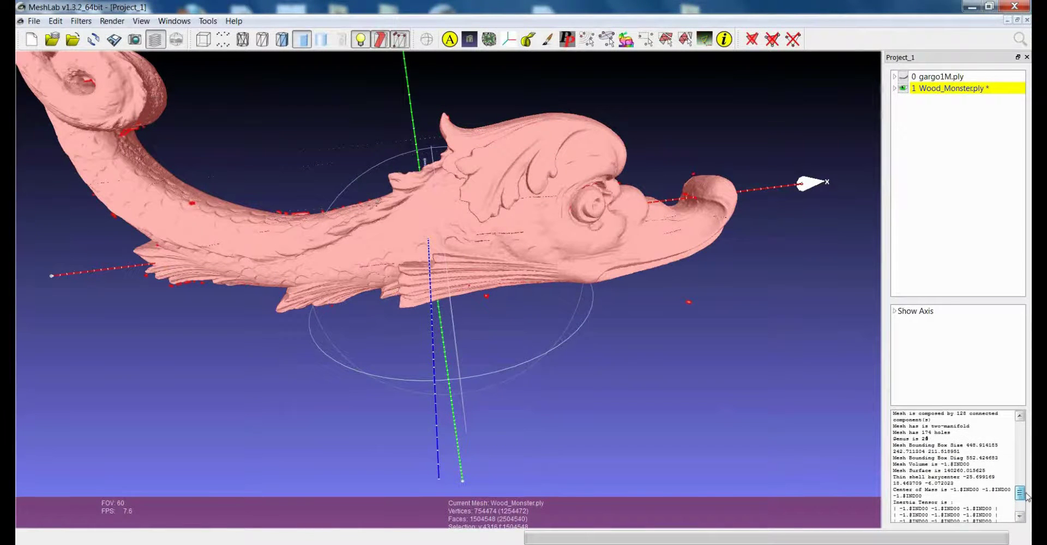
pyautogui.scroll(-4, 1025, 496)
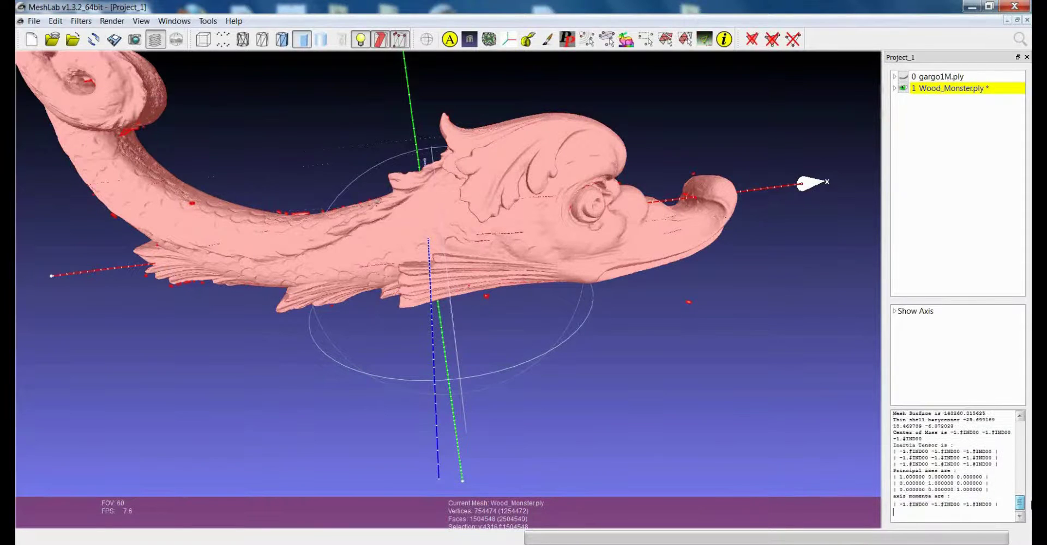
pyautogui.scroll(1, 1029, 503)
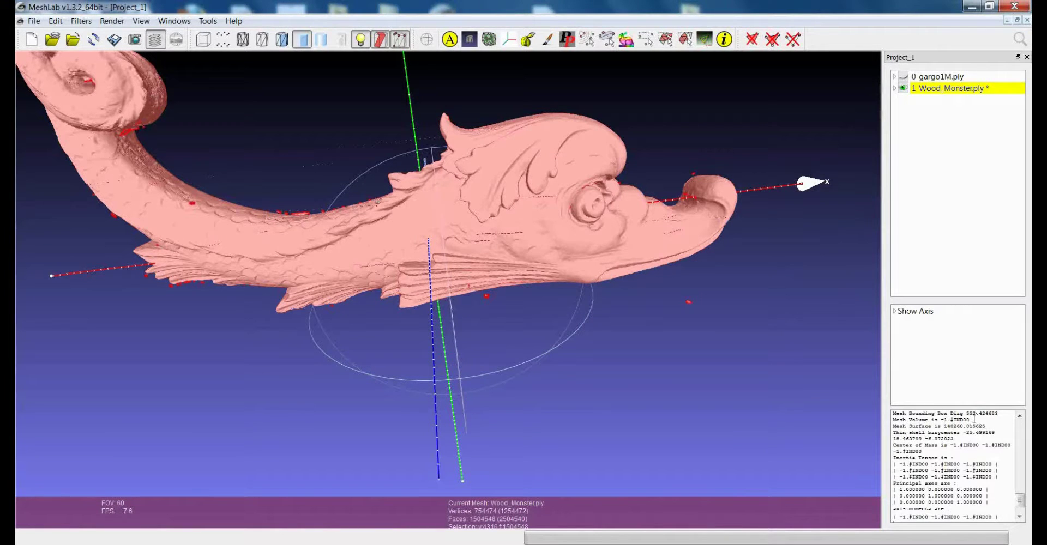
pyautogui.scroll(1, 1021, 505)
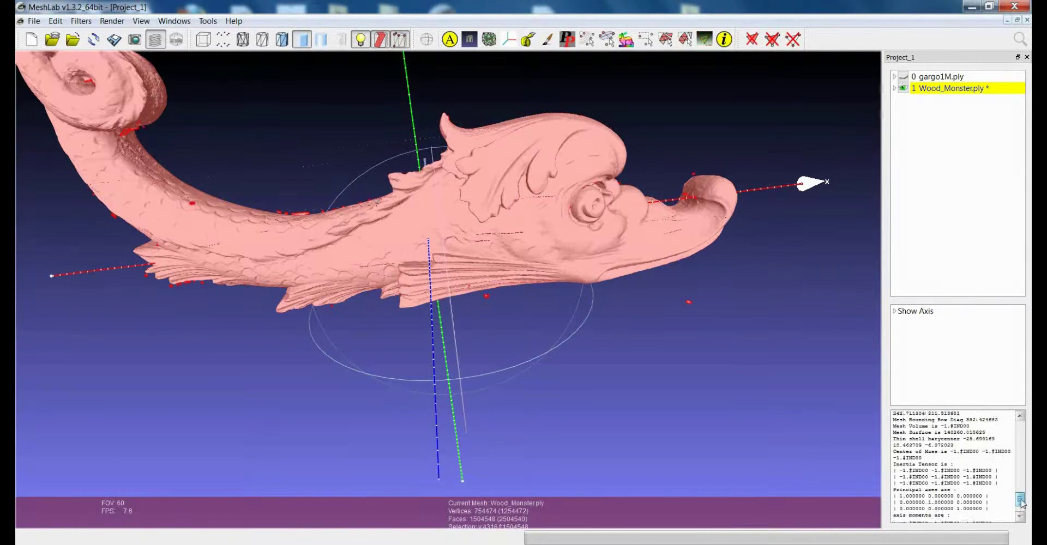
pyautogui.scroll(1, 1021, 504)
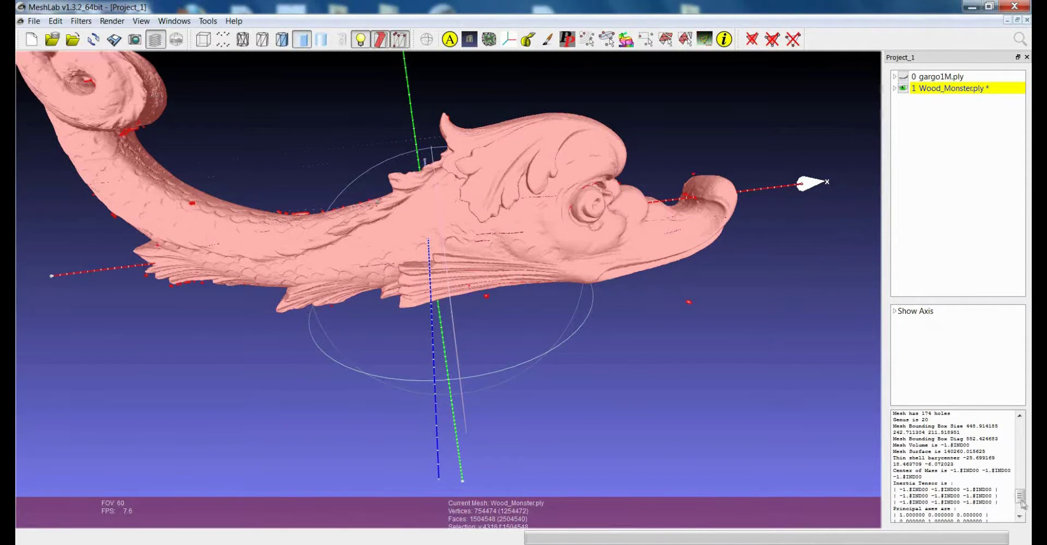
pyautogui.moveTo(1020, 498); pyautogui.dragTo(1019, 504)
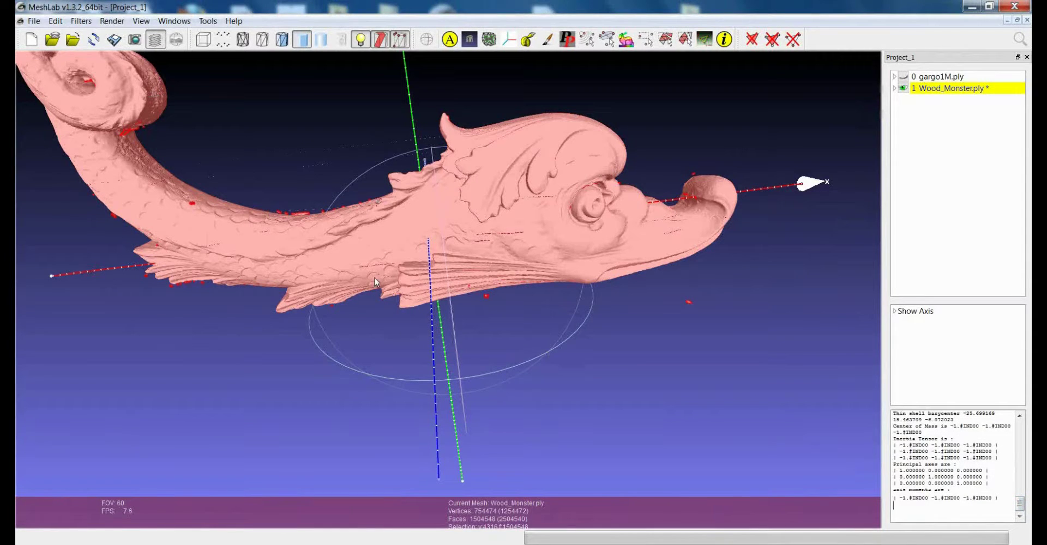